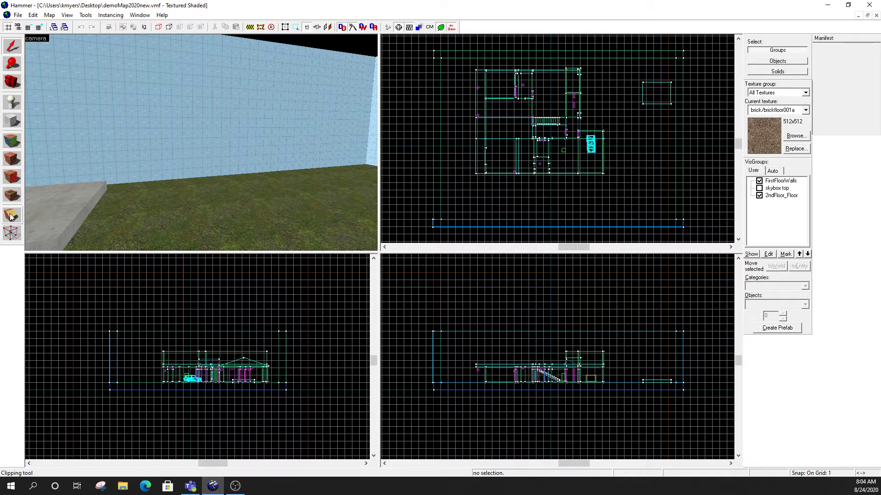
Create a freestanding block wall 48 wide, 500 long and 388 high on the grass beside the house
left_click(15, 119)
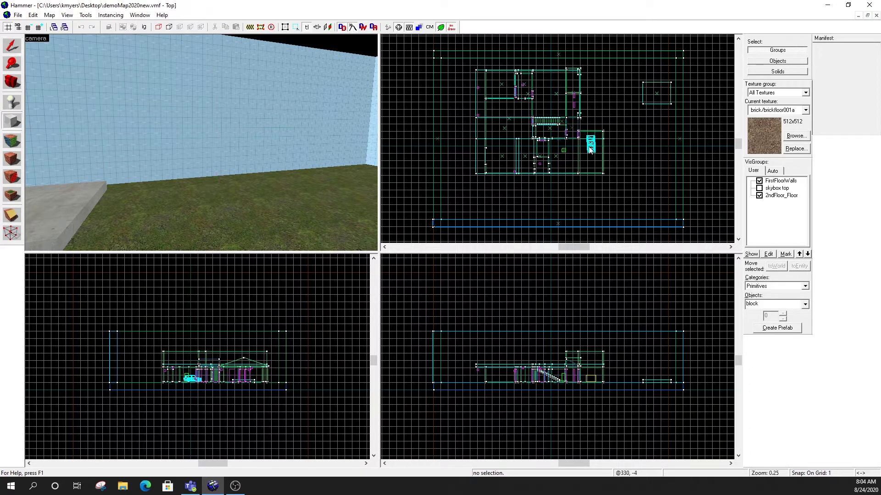
left_click_drag(648, 153, 652, 210)
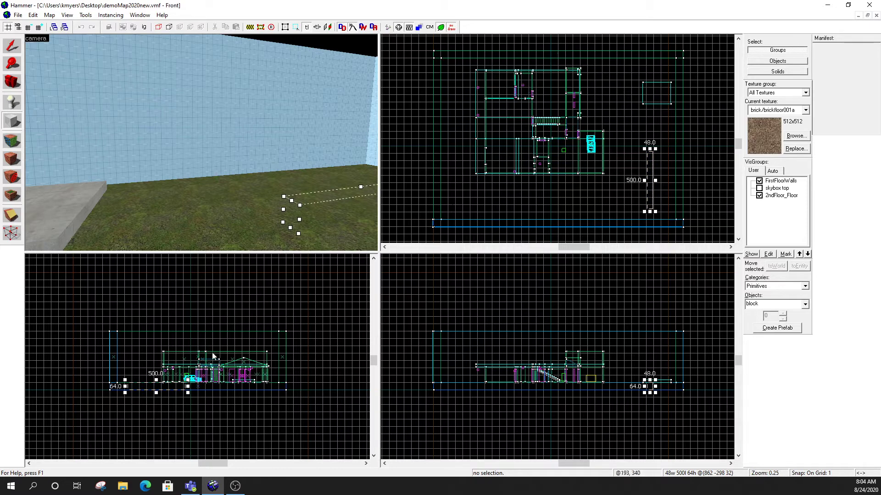
left_click_drag(156, 380, 158, 343)
left_click_drag(154, 374, 153, 367)
key("Return")
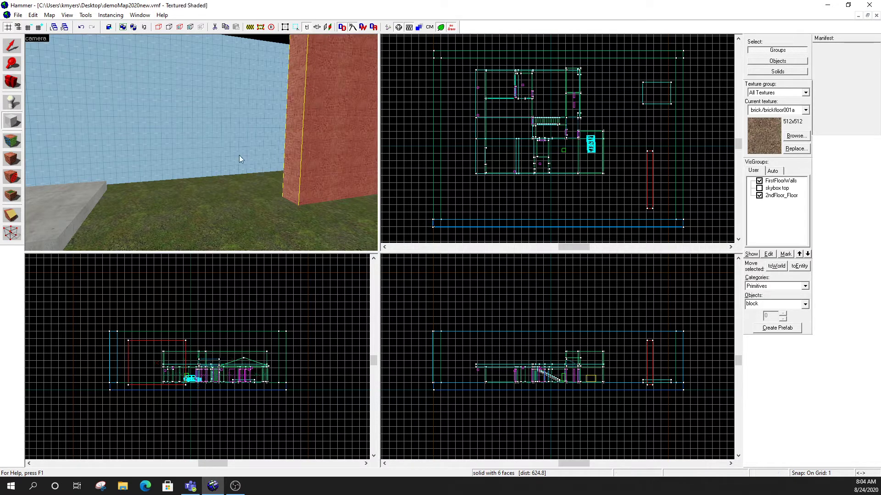
Fly the 3D camera around the new wall to examine its faces, edges and thickness from several sides
key("z")
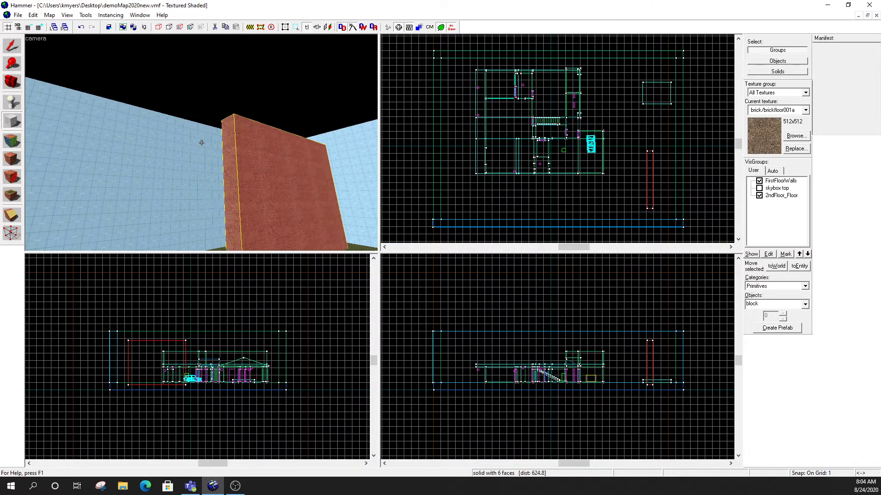
key("w")
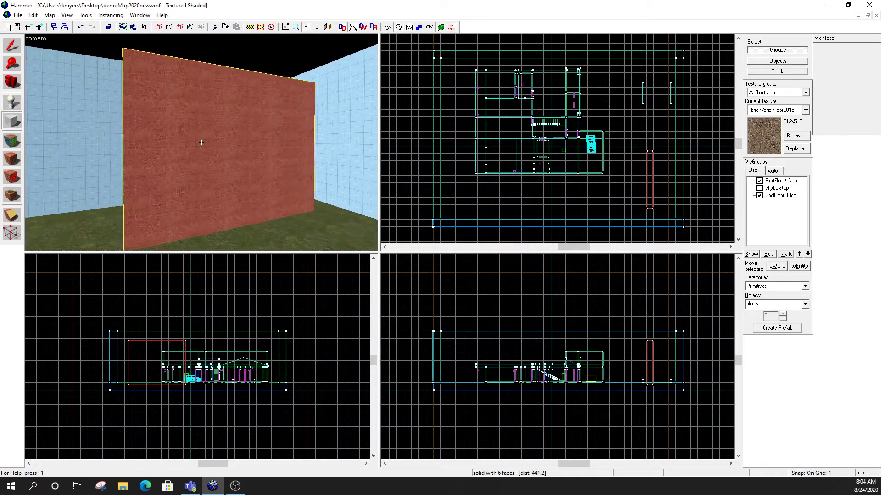
key("a")
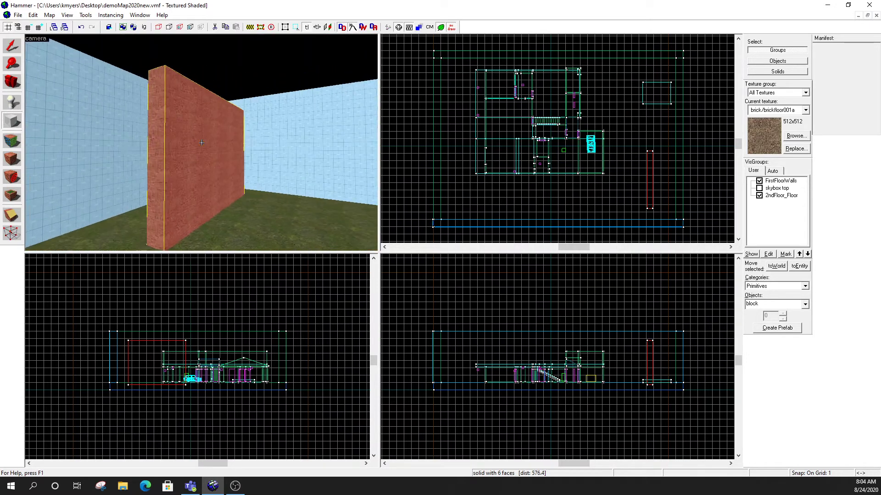
key("w")
key("s")
key("d")
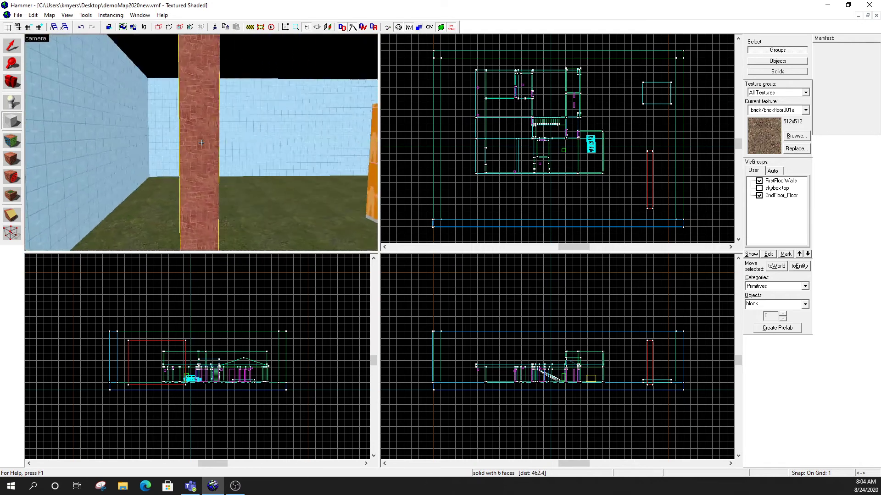
key("s")
key("w")
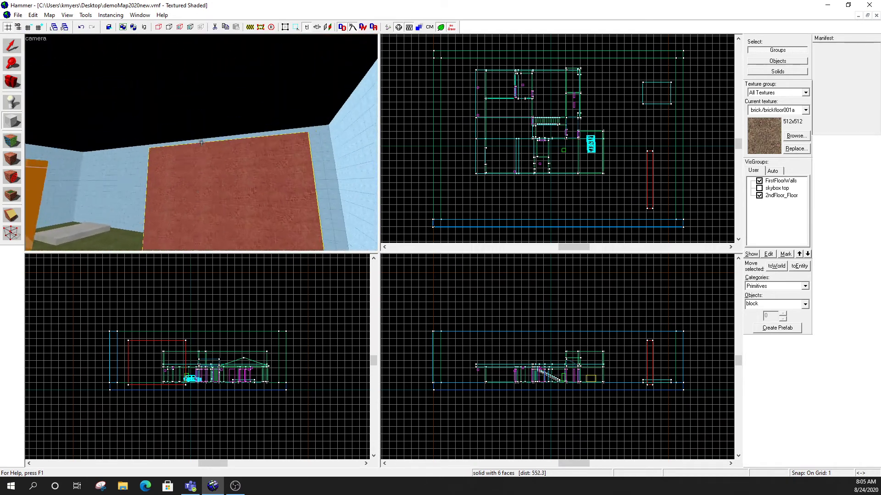
key("a")
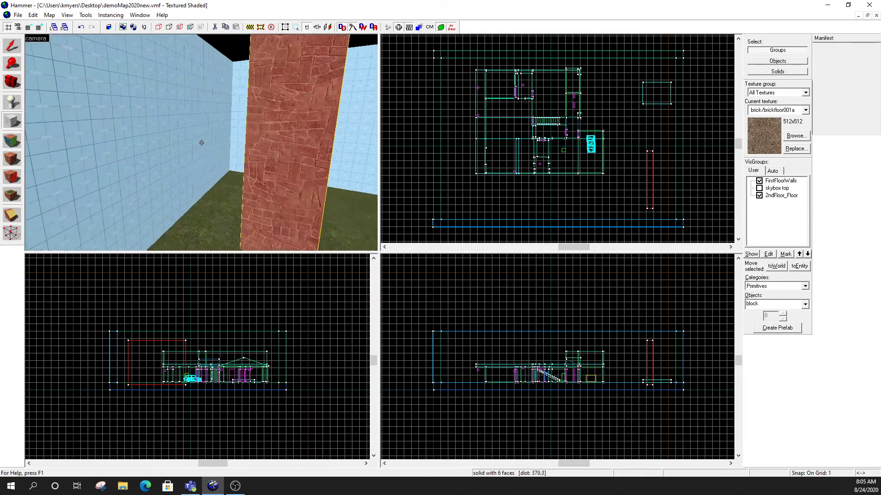
key("s")
key("d")
key("s")
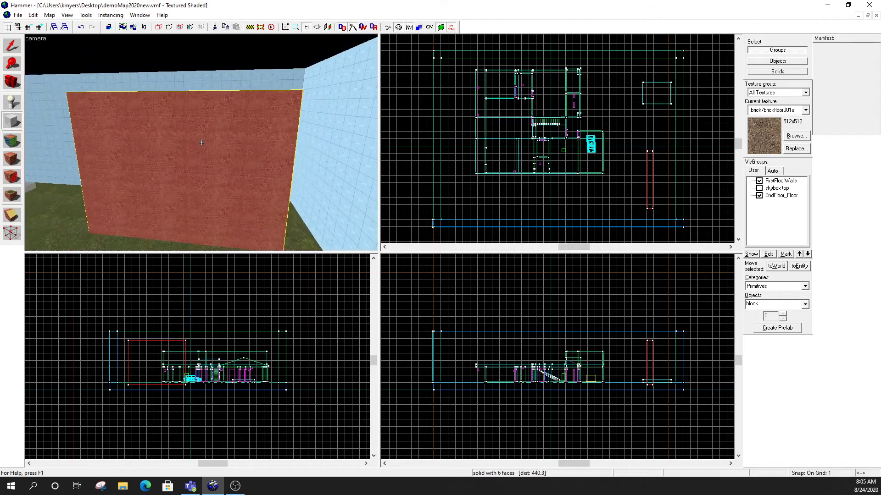
key("w")
key("a")
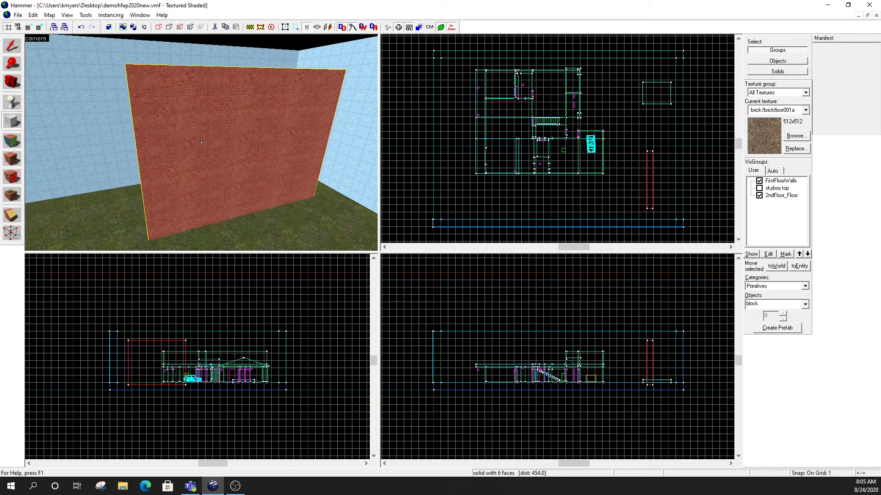
Try a vertical clip through the wall in the front view, keeping only the shorter piece, and undo it
left_click(12, 45)
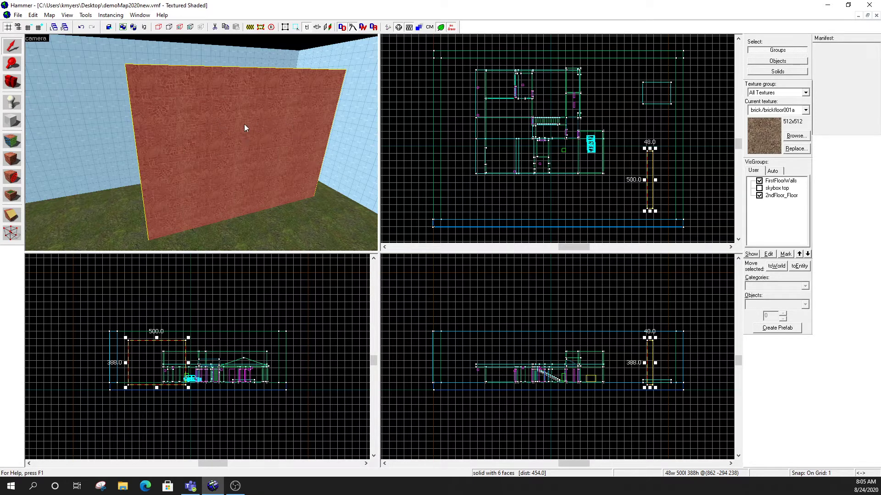
left_click(13, 216)
left_click(13, 218)
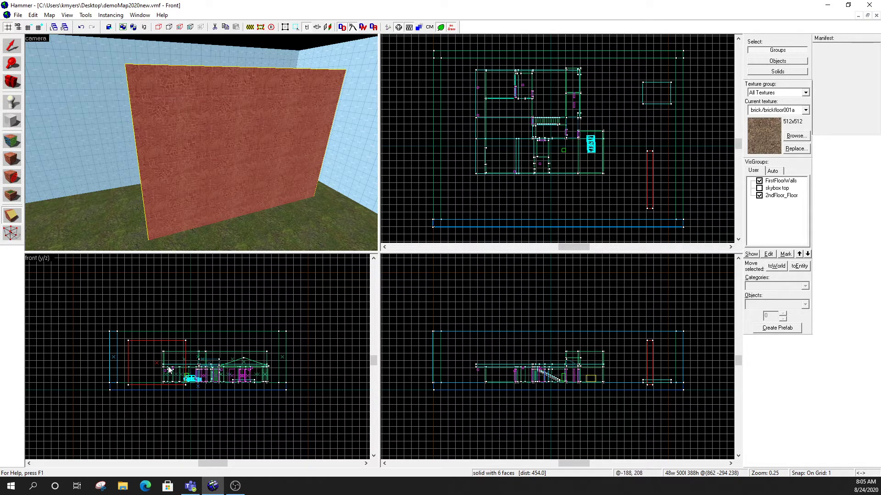
scroll(160, 368, "up", 5)
scroll(129, 300, "up", 5)
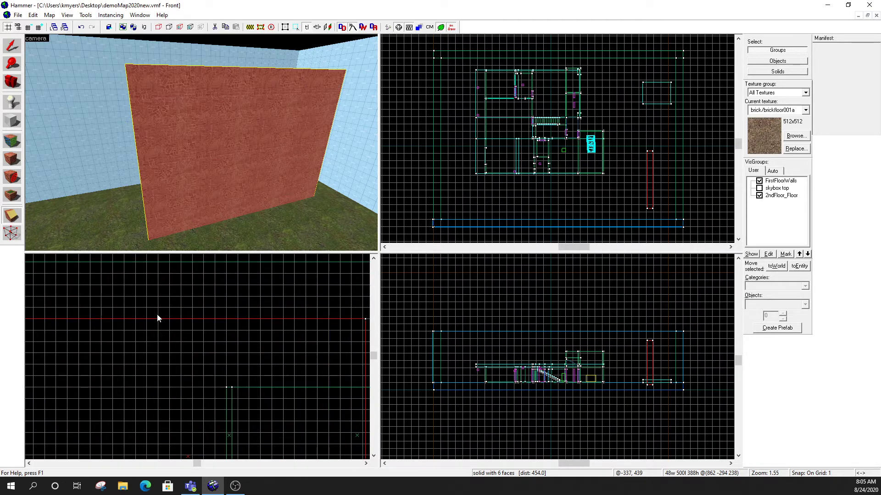
scroll(157, 317, "up", 9)
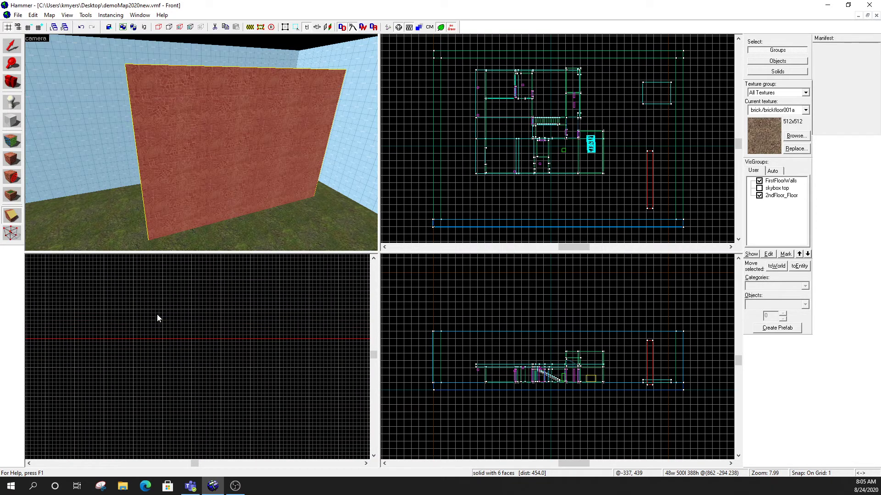
scroll(157, 314, "down", 5)
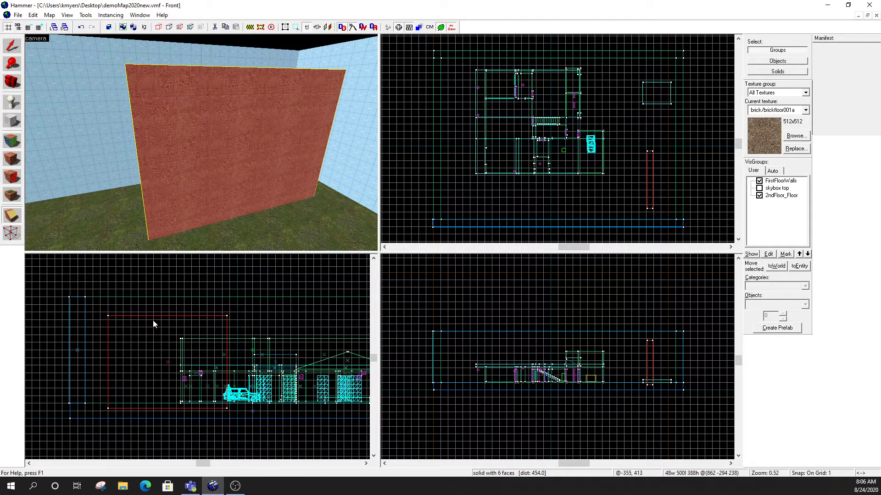
scroll(156, 314, "up", 10)
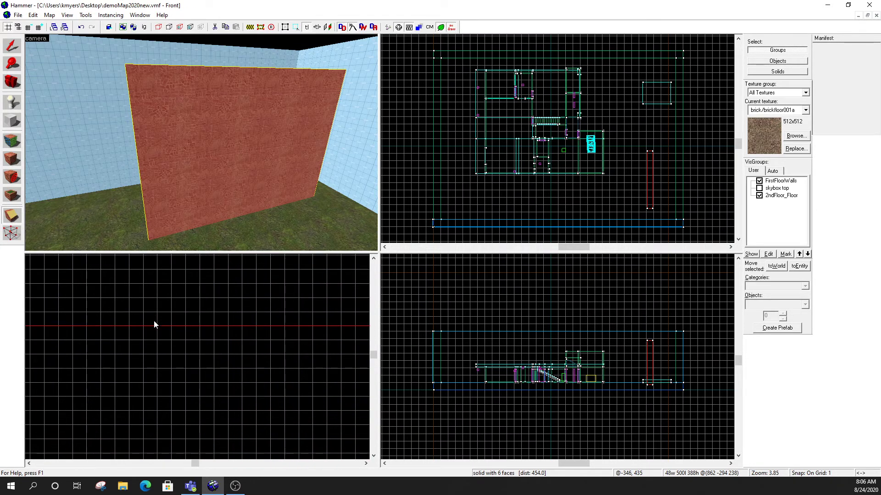
scroll(137, 341, "up", 3)
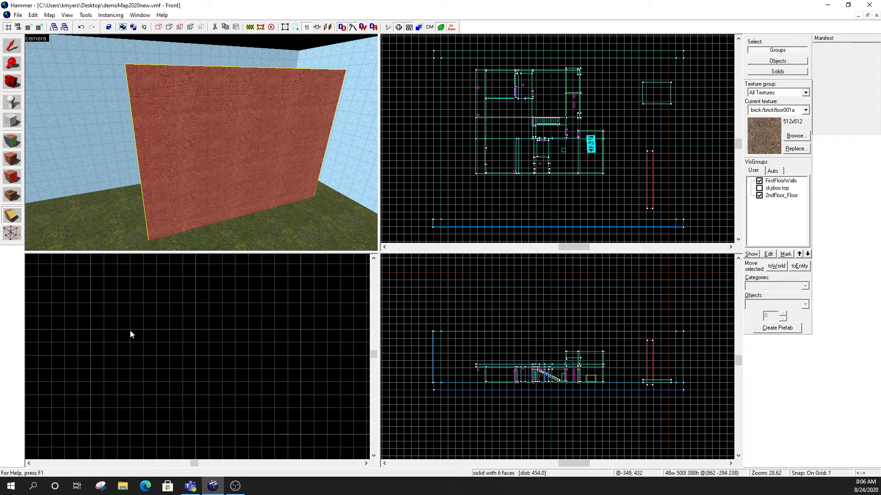
left_click(130, 330)
mouse_move(131, 331)
left_mouse_down()
mouse_move(130, 365)
mouse_move(188, 371)
mouse_move(143, 390)
mouse_move(89, 387)
mouse_move(189, 376)
mouse_move(106, 390)
mouse_move(157, 389)
mouse_move(119, 388)
mouse_move(197, 371)
mouse_move(98, 399)
mouse_move(168, 372)
mouse_move(129, 388)
mouse_move(159, 376)
mouse_move(129, 398)
mouse_move(131, 358)
mouse_move(173, 363)
mouse_move(143, 354)
mouse_move(130, 360)
mouse_move(131, 371)
mouse_move(155, 372)
mouse_move(160, 382)
mouse_move(96, 384)
mouse_move(147, 376)
mouse_move(122, 381)
mouse_move(100, 371)
mouse_move(119, 375)
mouse_move(126, 350)
mouse_move(129, 386)
mouse_move(197, 371)
mouse_move(93, 379)
mouse_move(172, 373)
mouse_move(131, 386)
mouse_move(128, 426)
mouse_move(130, 373)
mouse_move(173, 369)
mouse_move(95, 369)
mouse_move(176, 367)
mouse_move(125, 378)
mouse_move(142, 382)
mouse_move(96, 382)
mouse_move(150, 383)
mouse_move(122, 382)
mouse_move(128, 395)
mouse_move(131, 377)
mouse_move(131, 390)
left_mouse_up()
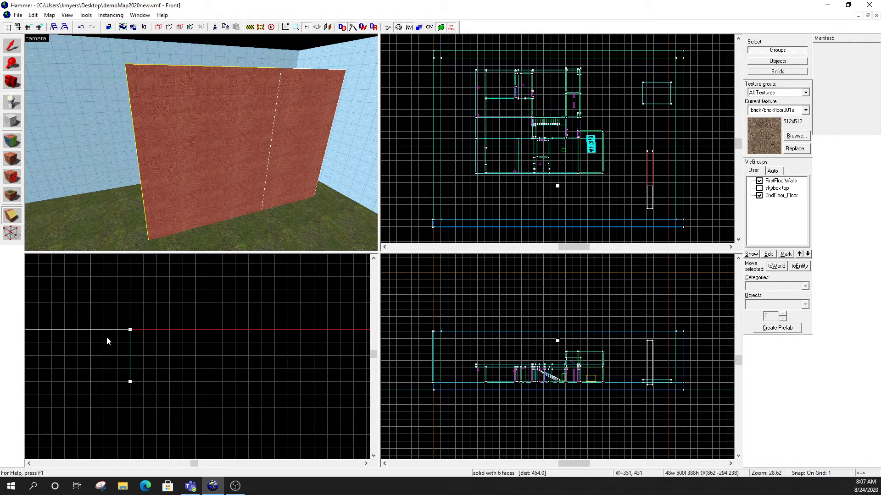
left_click_drag(106, 338, 106, 337)
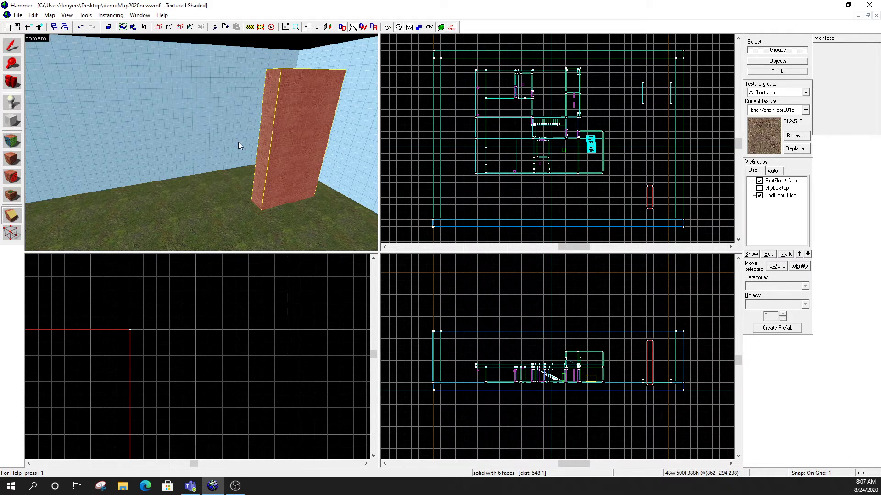
key("ctrl+z")
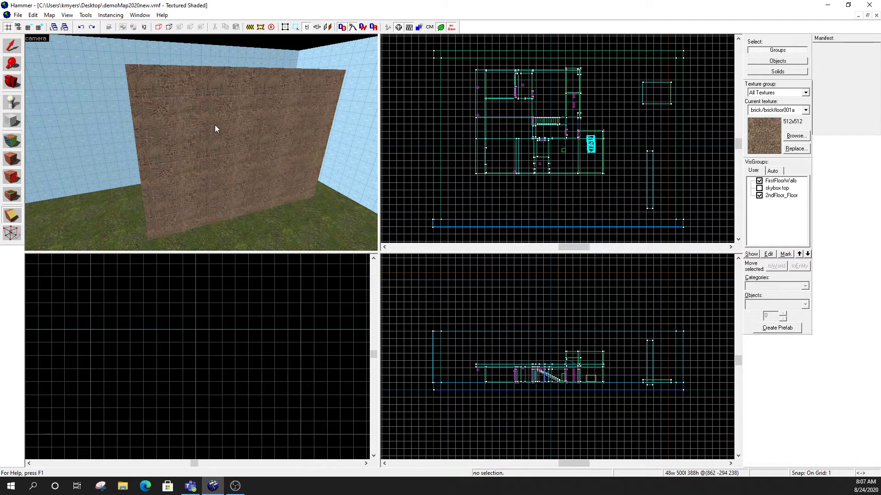
Try the vertical clip on the reselected wall, keeping only the longer piece, and undo it
left_click(19, 45)
left_click(222, 92)
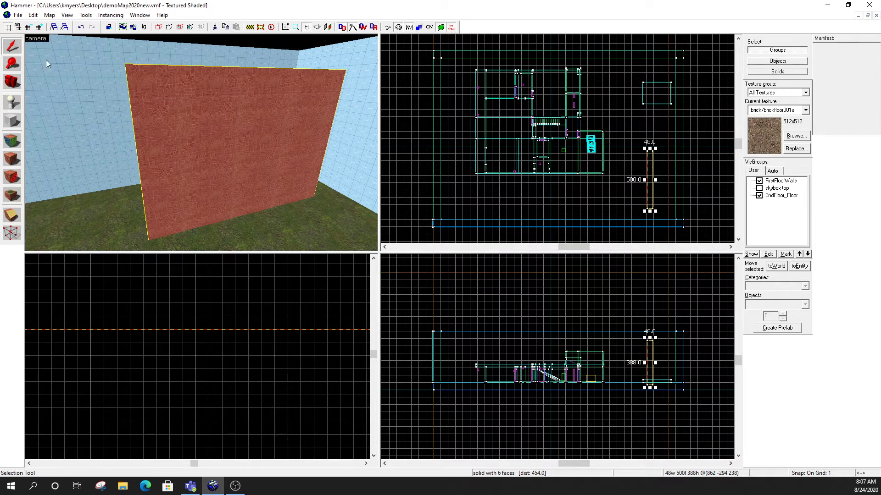
left_click(12, 214)
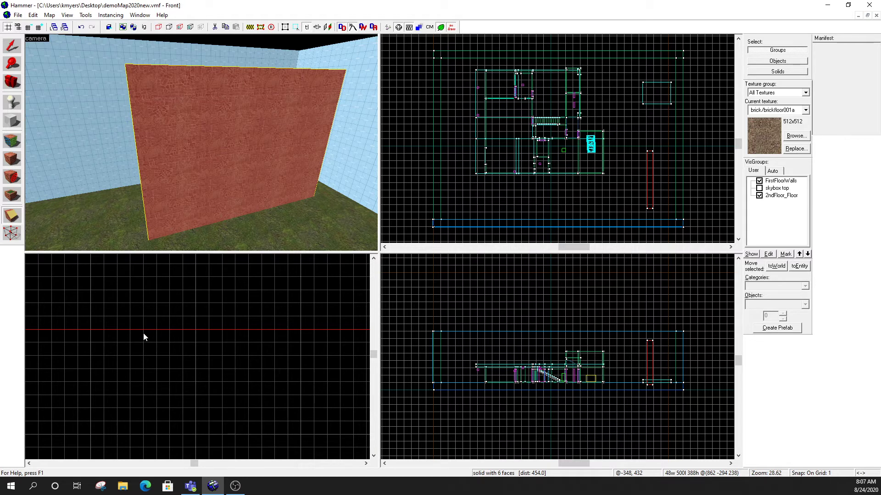
left_click_drag(143, 329, 141, 402)
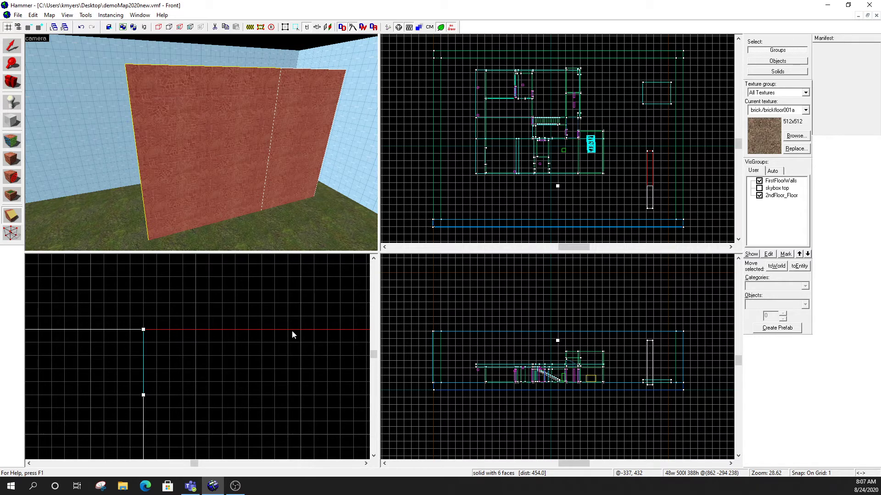
left_click(14, 216)
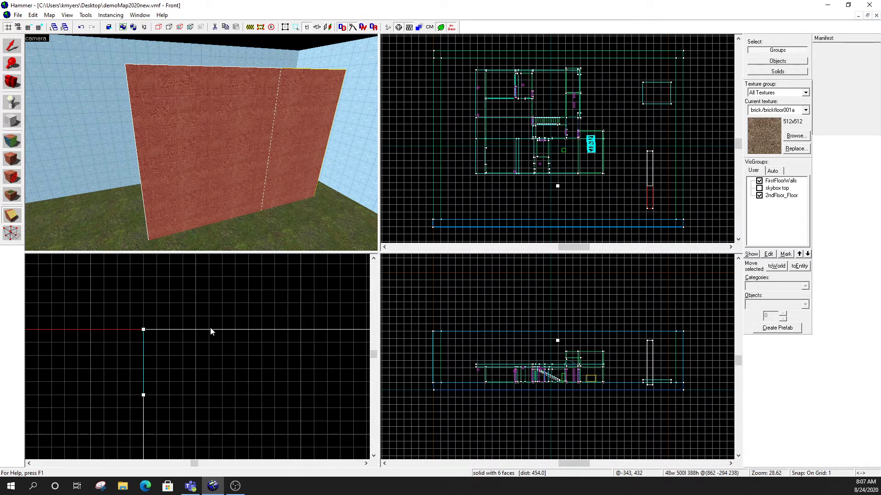
key("Return")
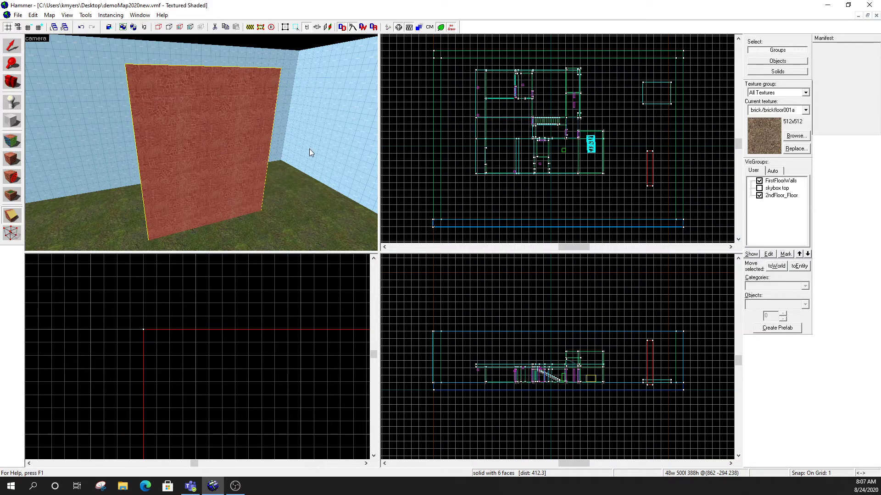
key("ctrl+z")
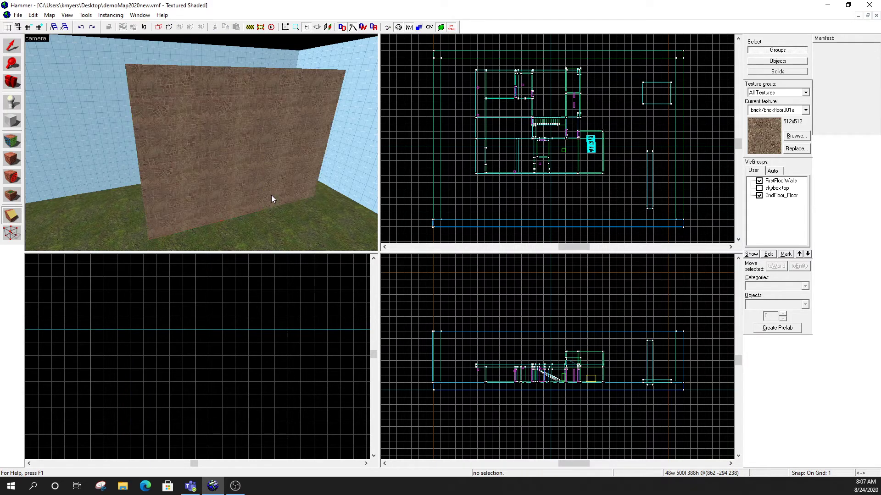
Reselect the wall and clip it vertically in the front view, keeping both pieces, with the longer one about 305 long
left_click(12, 46)
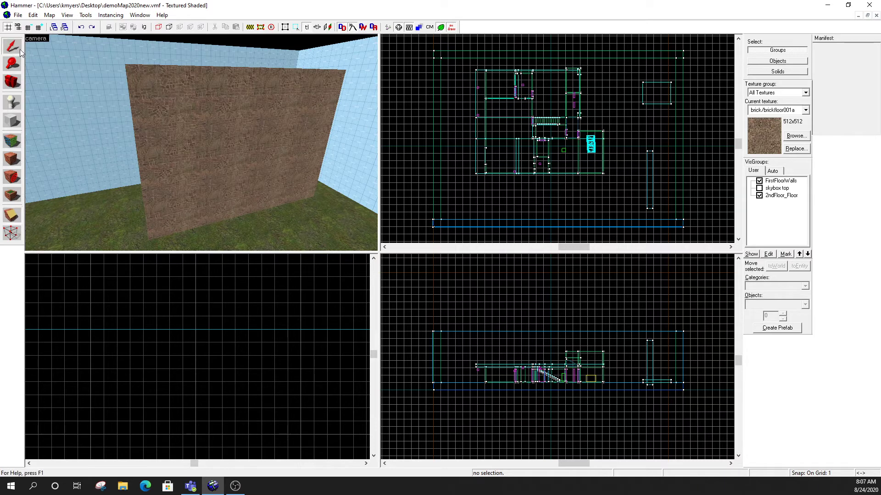
left_click(196, 114)
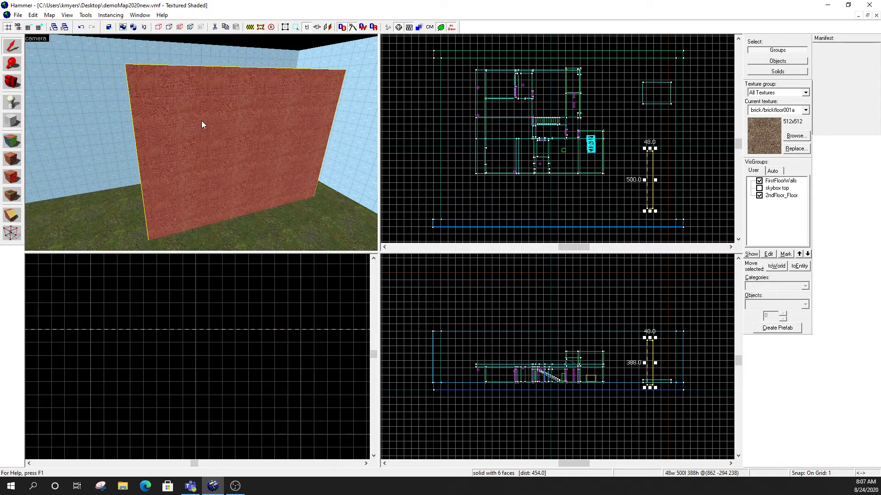
left_click(12, 215)
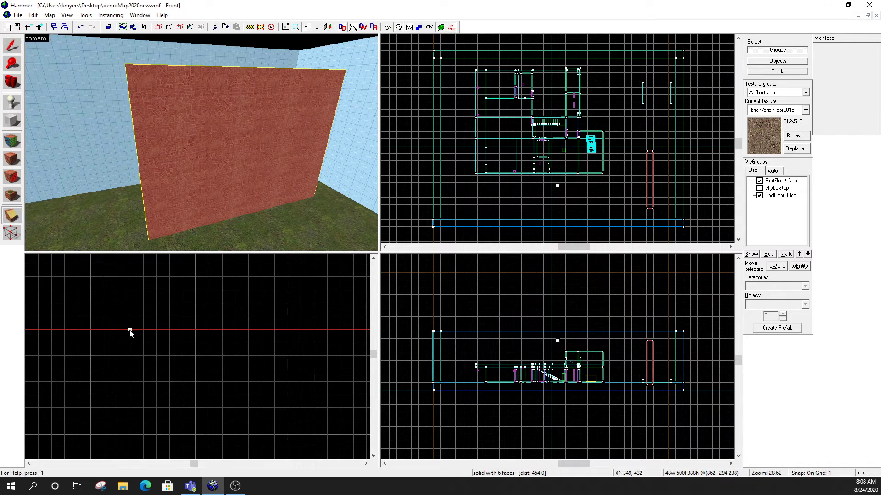
left_click_drag(130, 329, 129, 382)
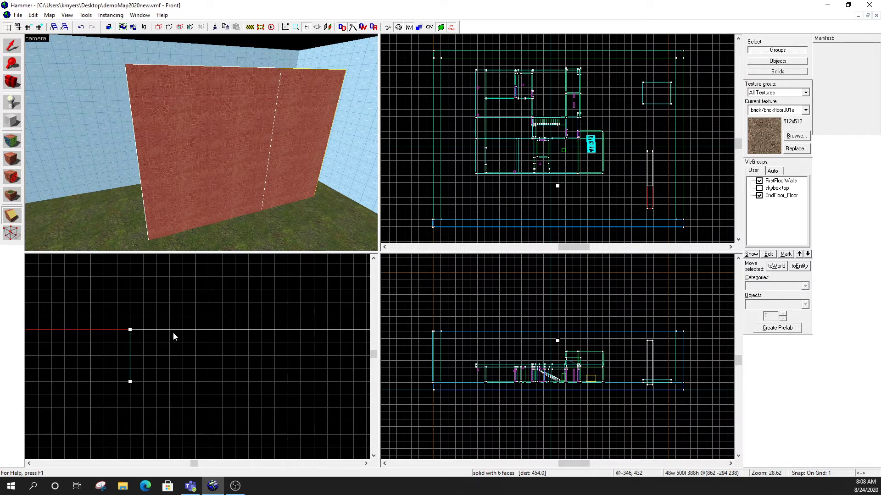
left_click(12, 218)
key("Return")
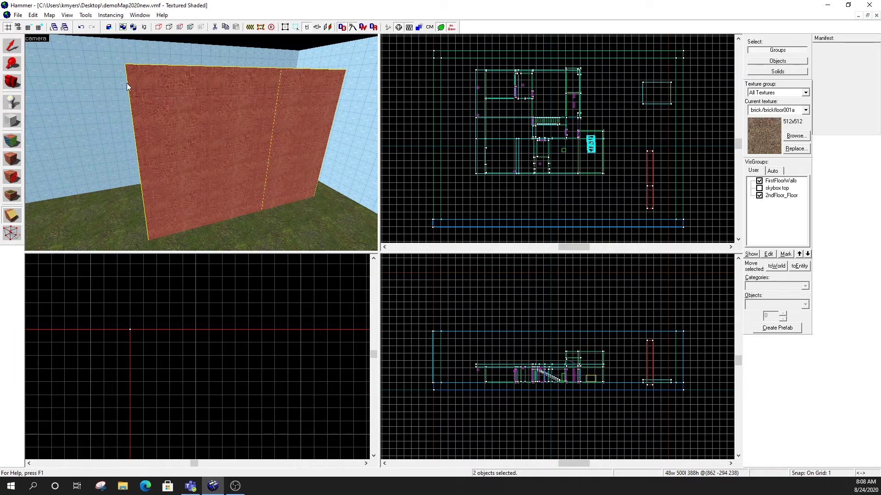
Select the two wall pieces alternately to check that they are separate solids, ending on the longer piece
key("shift+s")
left_click(204, 111)
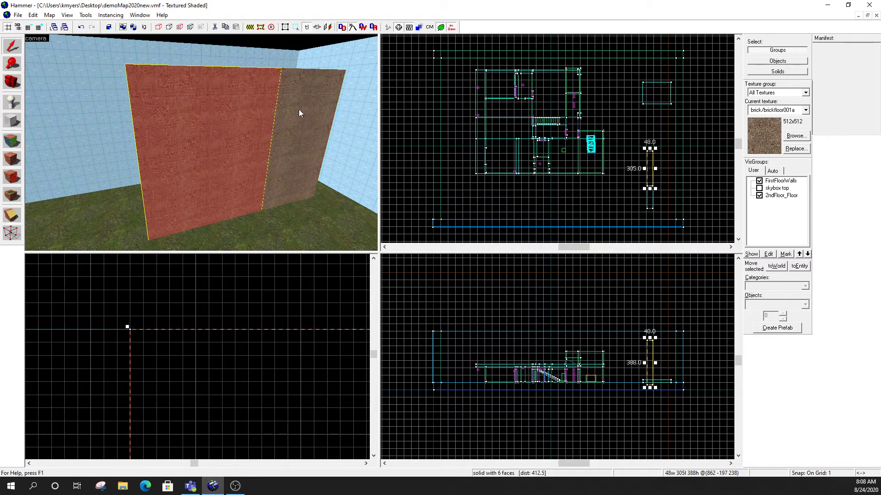
left_click(299, 109)
left_click(225, 112)
left_click(292, 111)
left_click(237, 121)
left_click(292, 122)
left_click(243, 135)
left_click(290, 129)
left_click(242, 142)
scroll(184, 317, "down", 6)
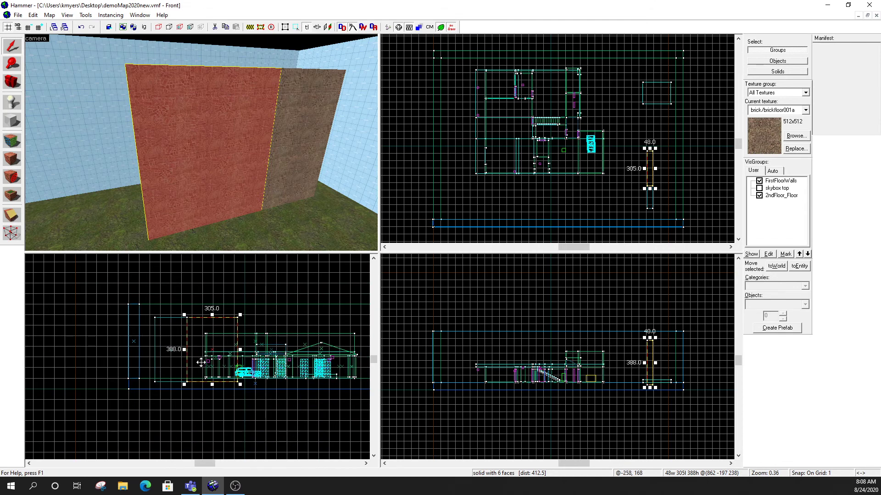
scroll(201, 362, "up", 10)
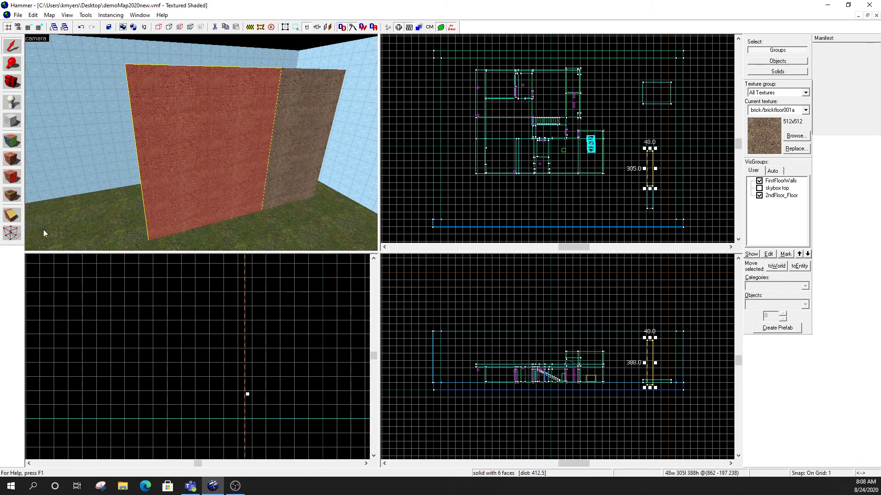
Clip the longer wall piece horizontally in the front view, keeping both parts, with the upper part about 154 high
left_click(11, 215)
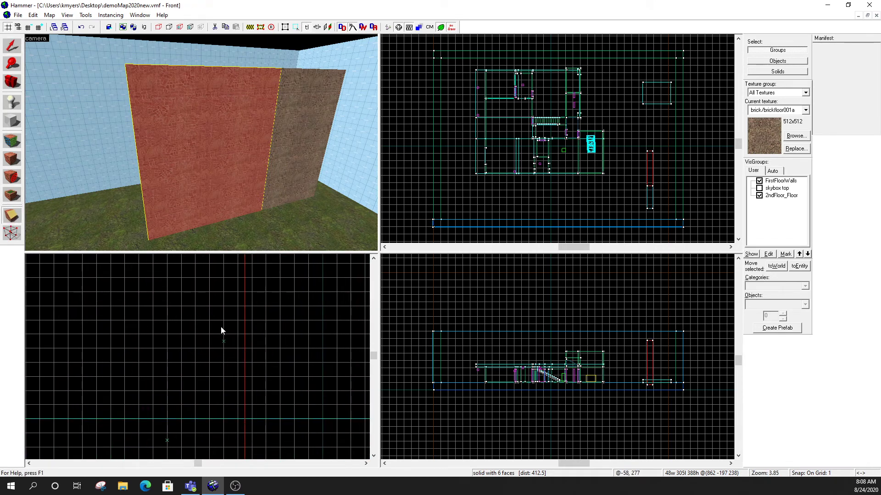
scroll(221, 330, "up", 6)
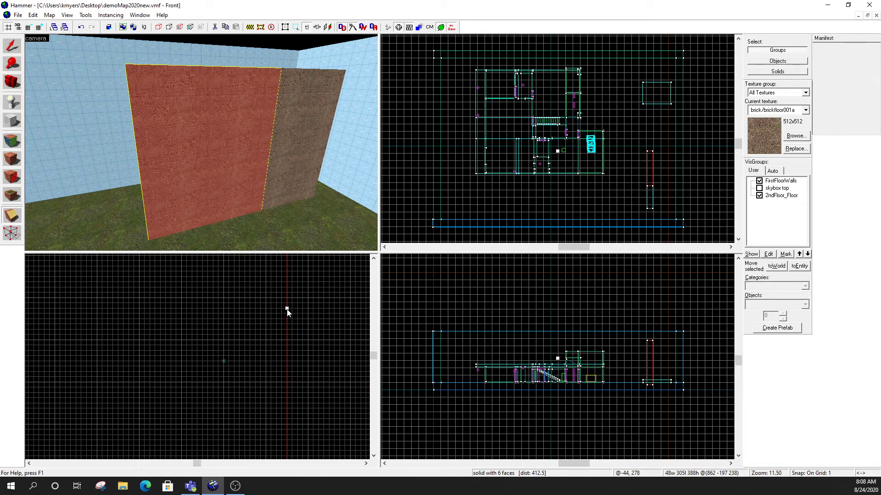
mouse_move(287, 310)
left_mouse_down()
mouse_move(172, 317)
mouse_move(141, 306)
mouse_move(259, 314)
mouse_move(219, 312)
mouse_move(228, 348)
mouse_move(220, 296)
mouse_move(218, 311)
left_mouse_up()
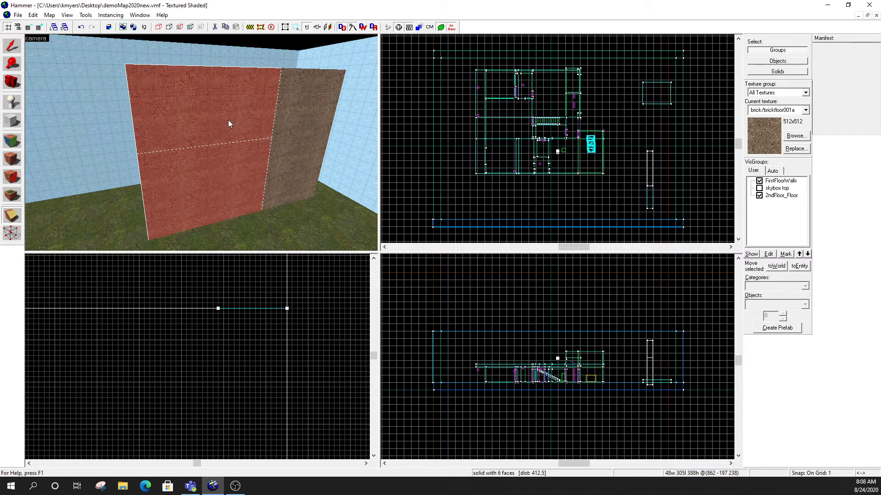
left_click(9, 216)
left_click(10, 216)
left_click(10, 216)
left_click(9, 216)
left_click(10, 216)
left_click(9, 216)
left_click(10, 216)
left_click(10, 216)
key("Return")
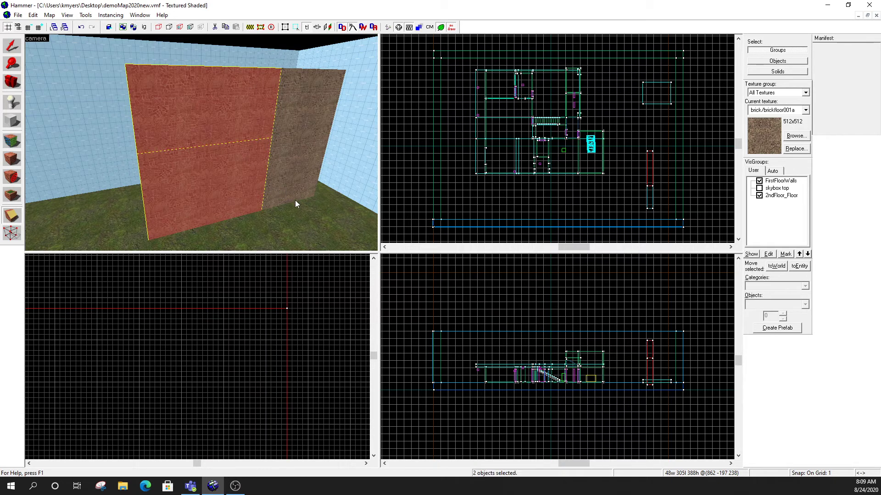
Select the upper part and clip it vertically in the front view, keeping both pieces, with a strip about 53 long beside the shorter wall piece
key("shift+s")
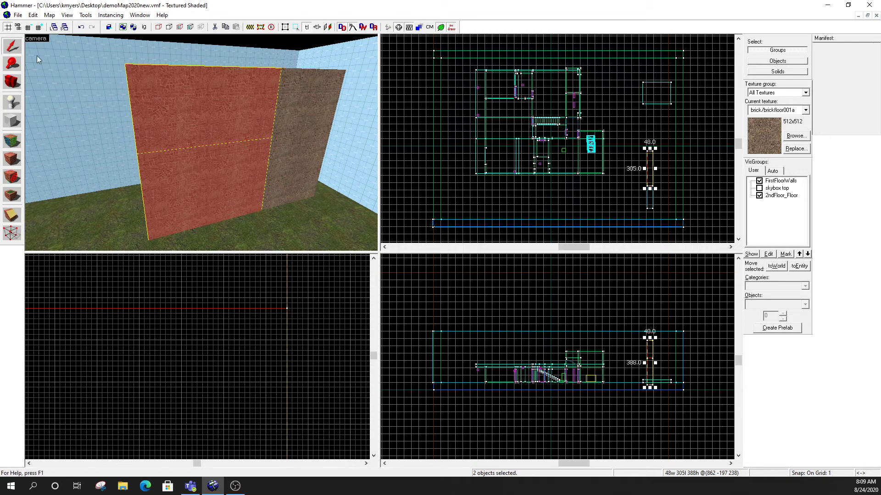
left_click(187, 102)
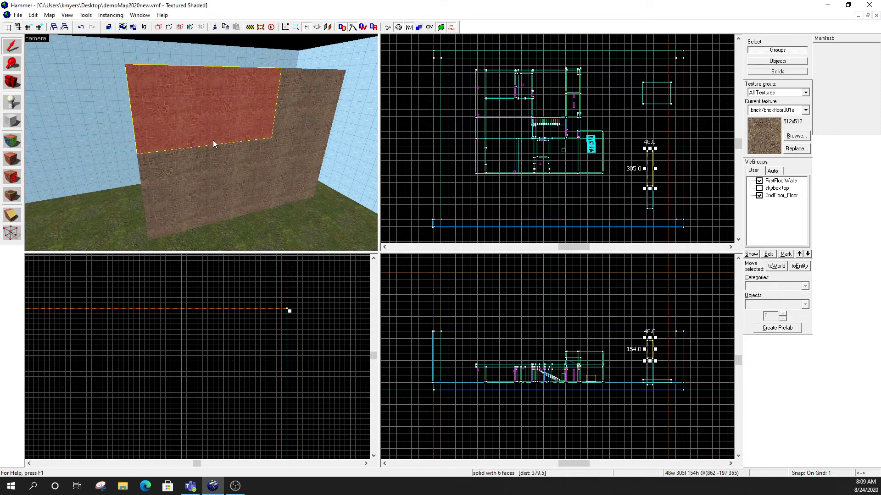
scroll(228, 280, "down", 4)
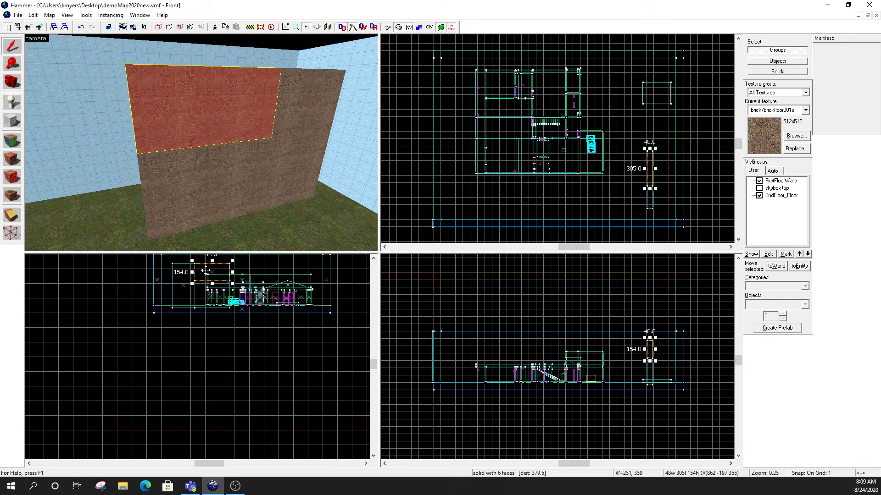
scroll(205, 270, "up", 6)
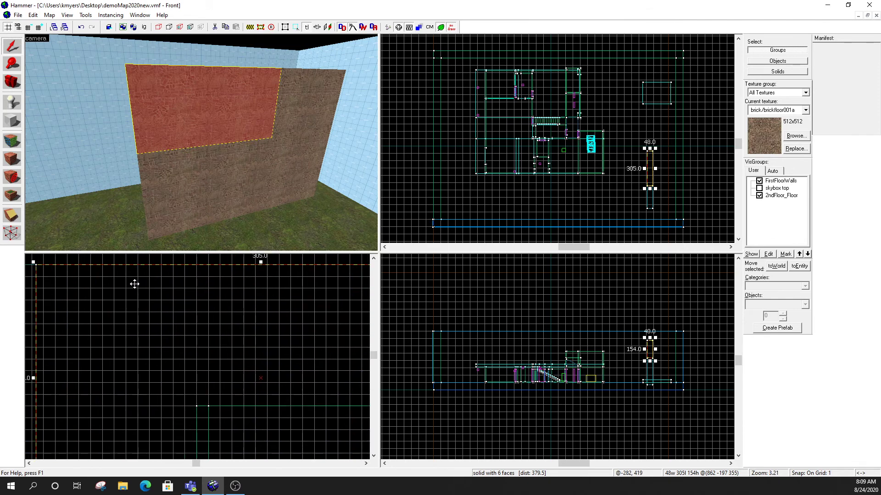
scroll(104, 266, "up", 4)
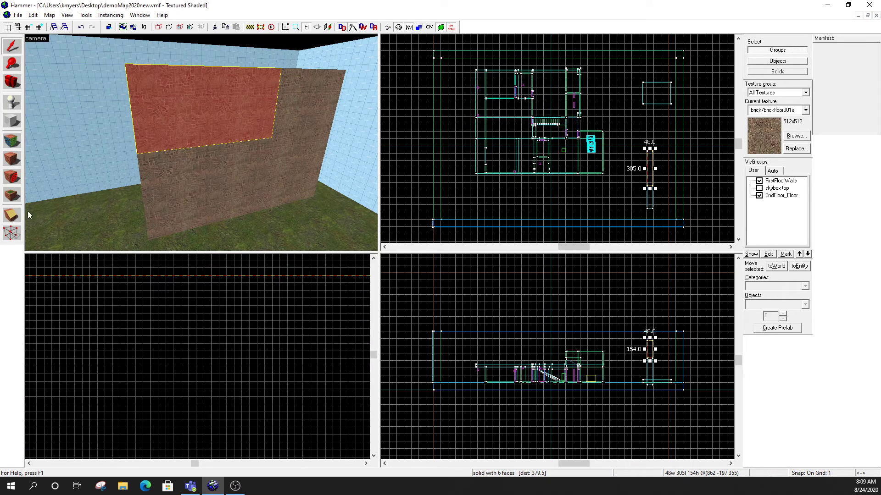
left_click(12, 215)
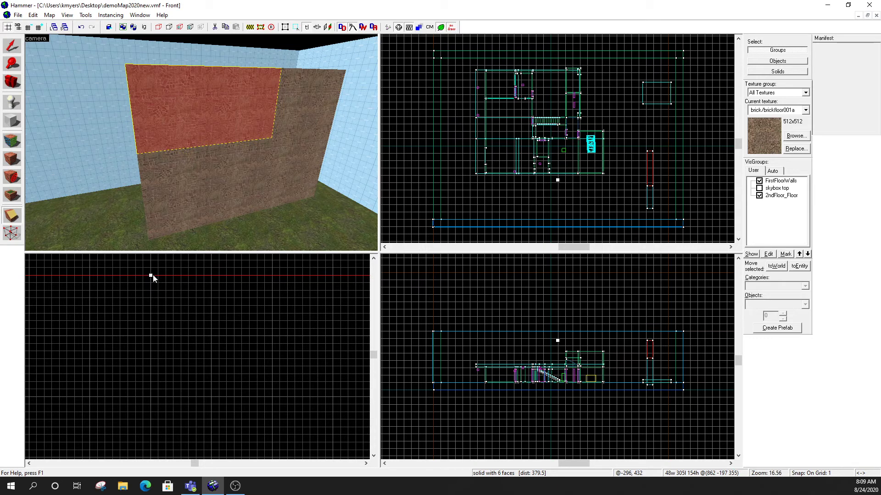
left_click_drag(151, 275, 151, 344)
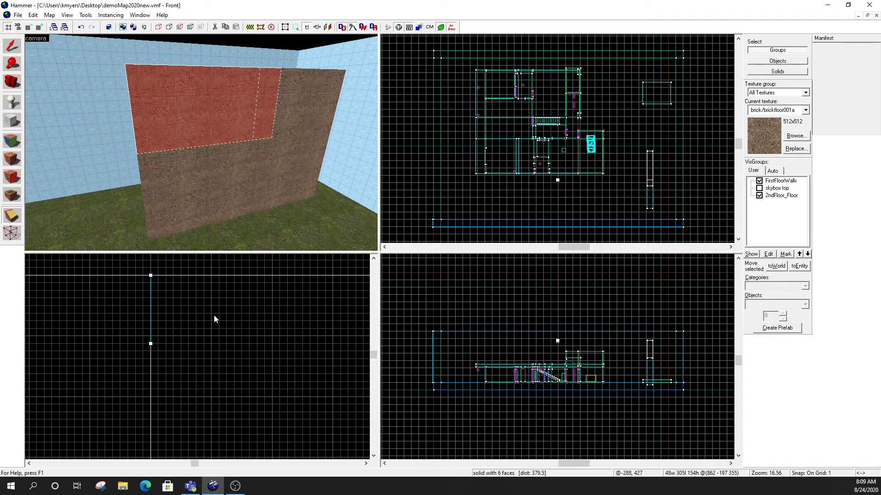
key("Return")
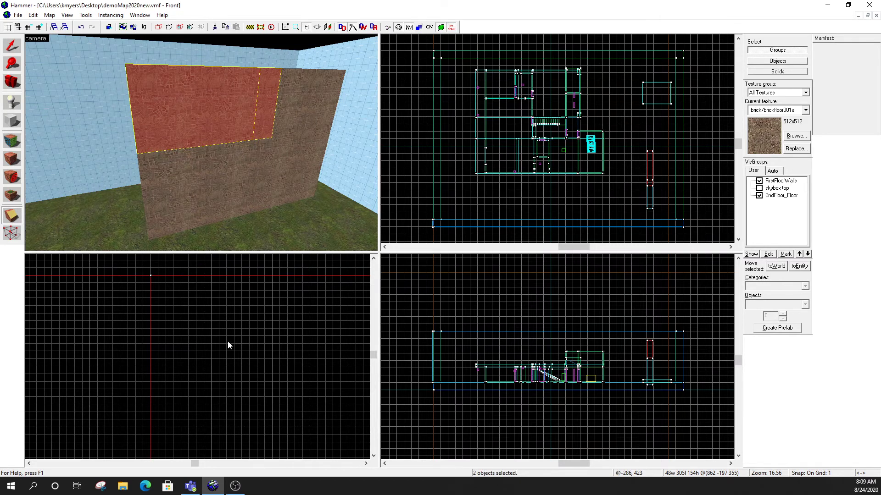
scroll(228, 341, "down", 10)
scroll(210, 412, "up", 2)
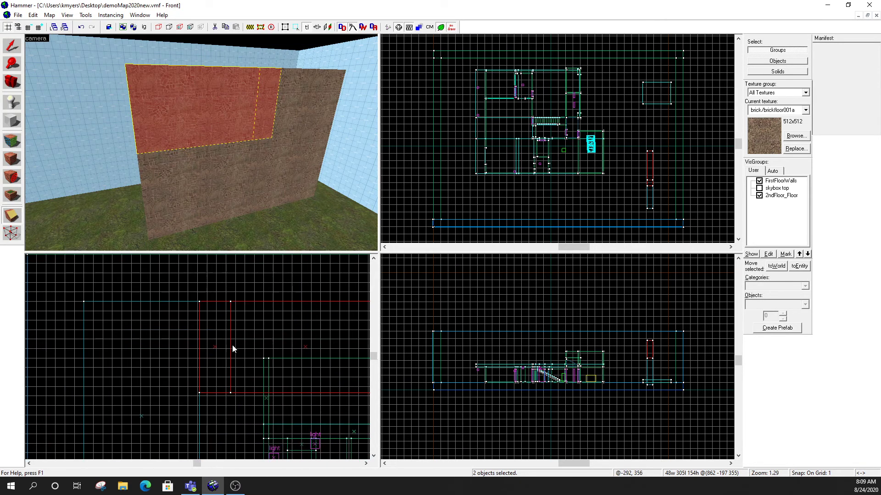
Select the narrow upper strip and clip it horizontally in the front view, keeping both parts, with the lower one about 74 high
left_click(12, 46)
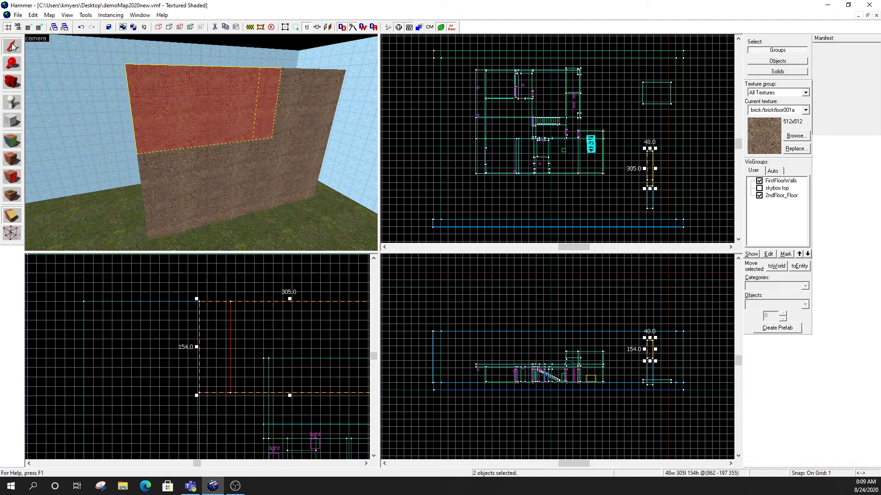
left_click(271, 112)
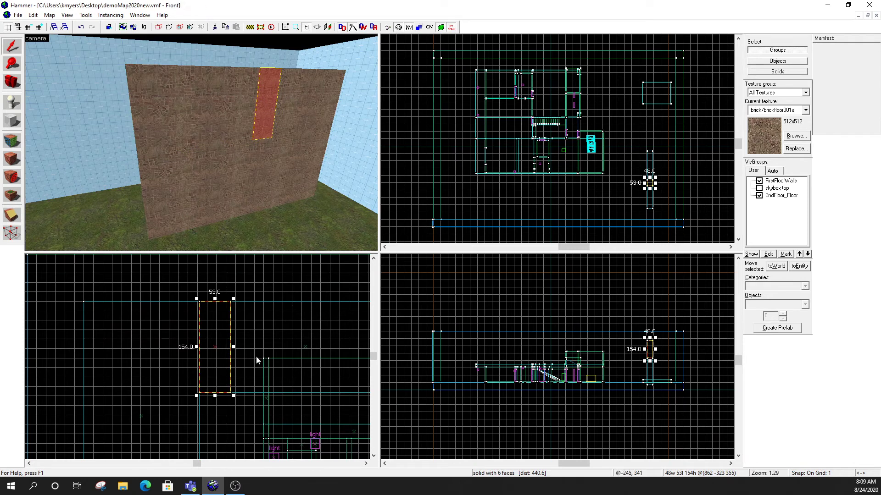
scroll(243, 363, "up", 2)
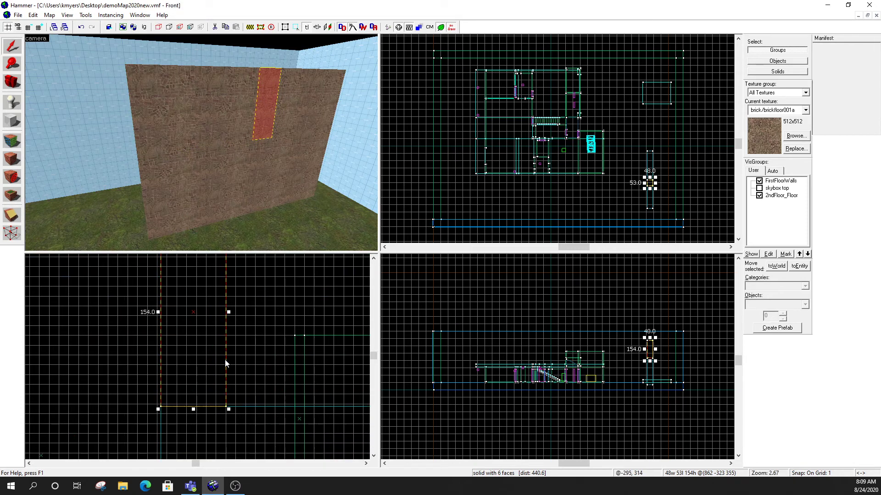
left_click(12, 215)
scroll(200, 314, "up", 2)
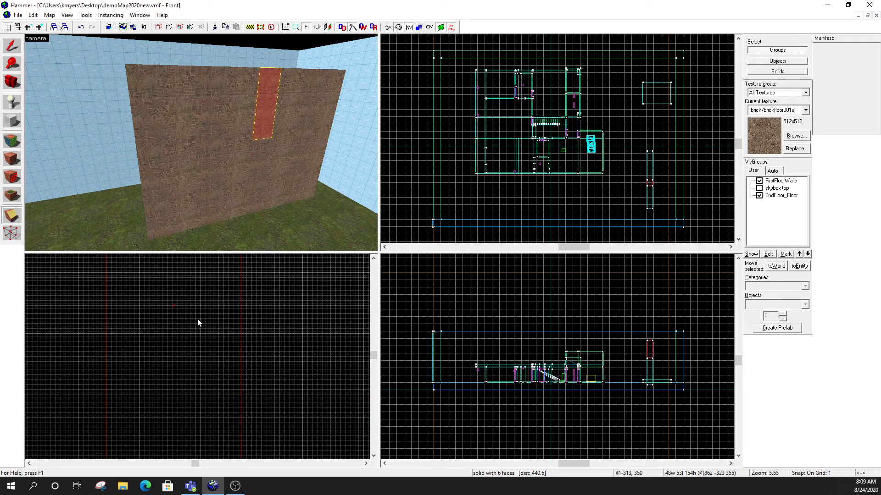
left_click(106, 314)
left_click_drag(106, 314, 157, 316)
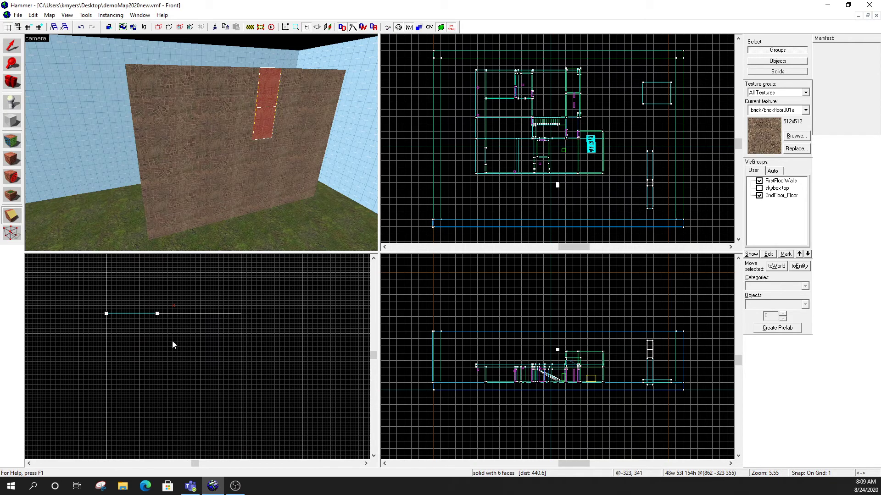
scroll(174, 345, "down", 2)
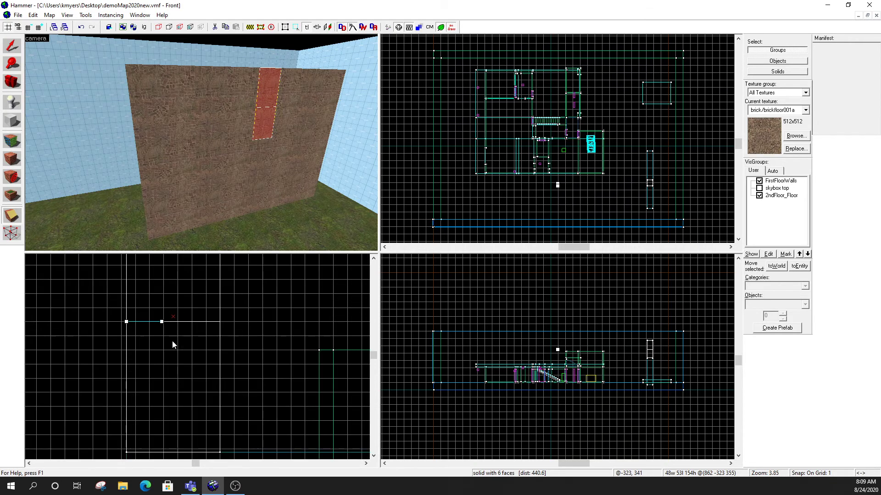
key("Return")
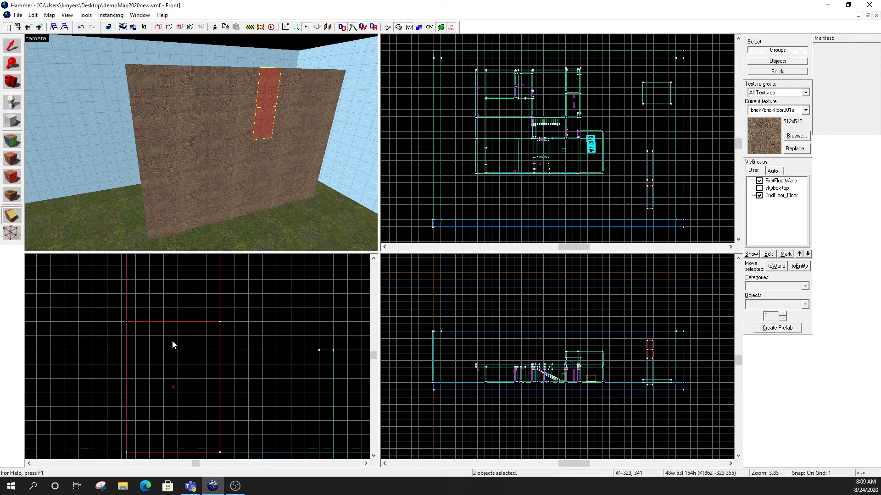
Check the separate pieces around the strip by selecting them, and delete the strip's lower block to open a window hole
left_click(19, 48)
left_click(266, 121)
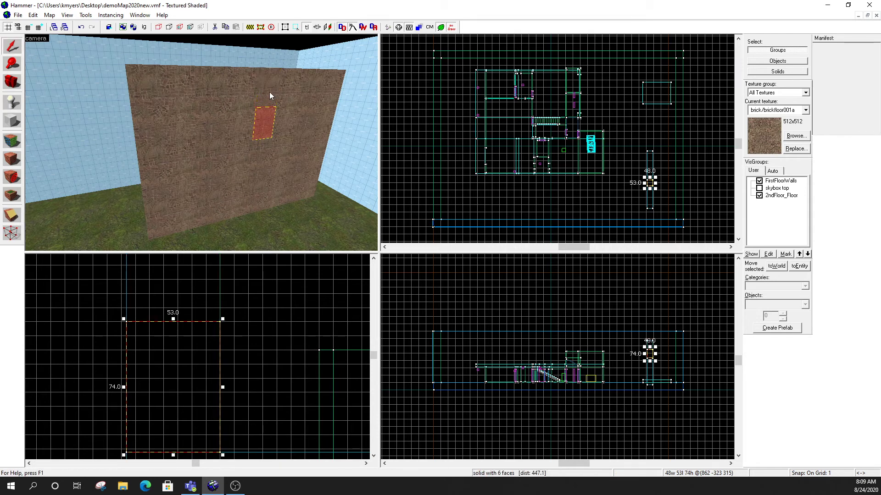
left_click(269, 92)
left_click(263, 119)
left_click(226, 108)
left_click(270, 129)
key("Delete")
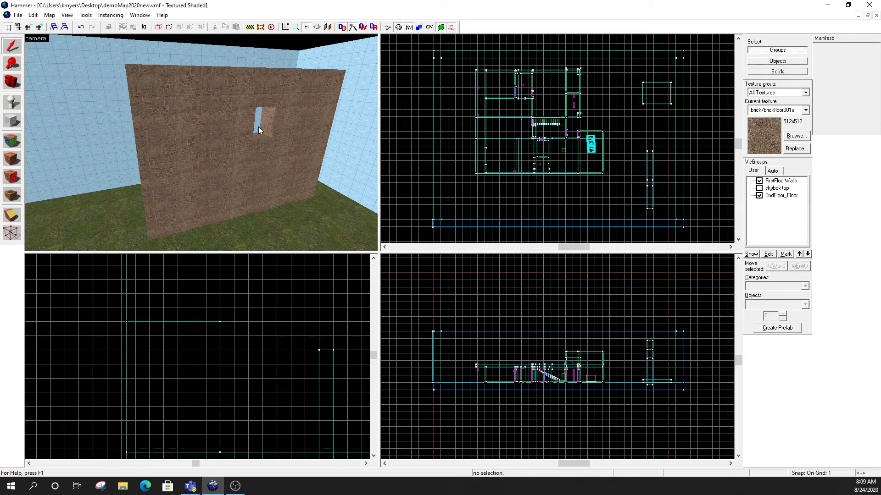
Fly the 3D camera up to the window opening and back out to examine the hole through the wall
key("z")
key("w")
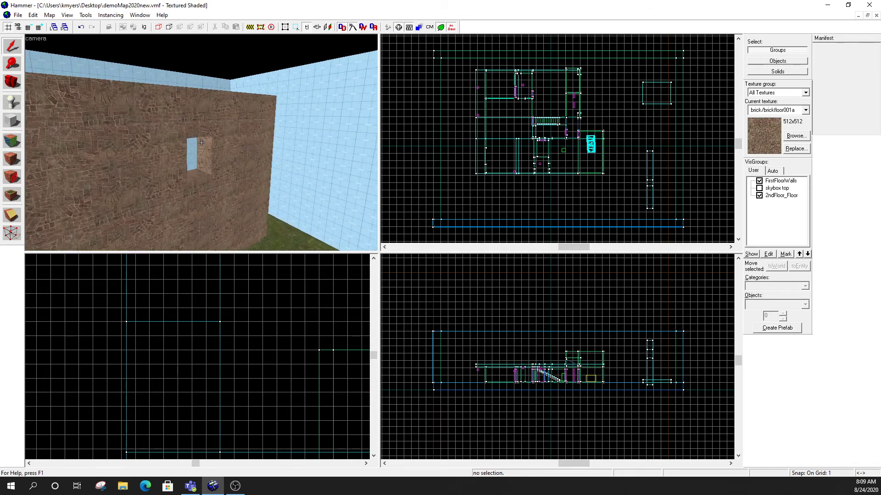
key("d")
key("w")
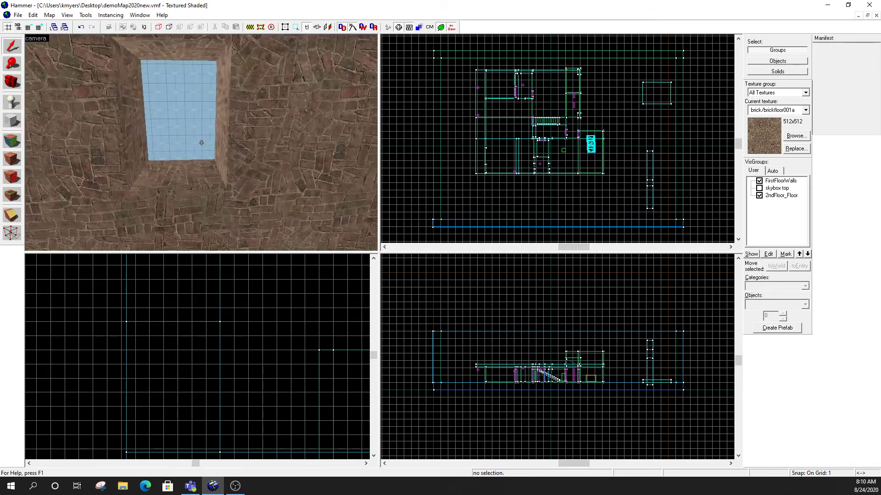
key("s")
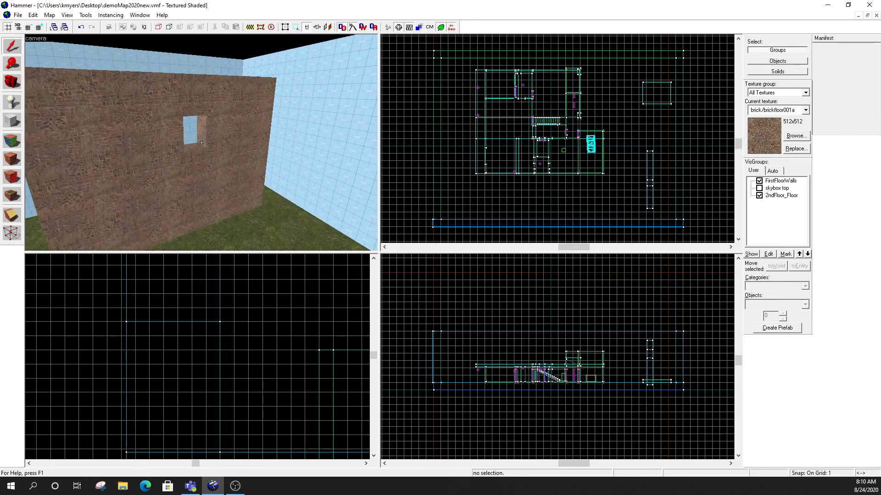
key("s")
key("z")
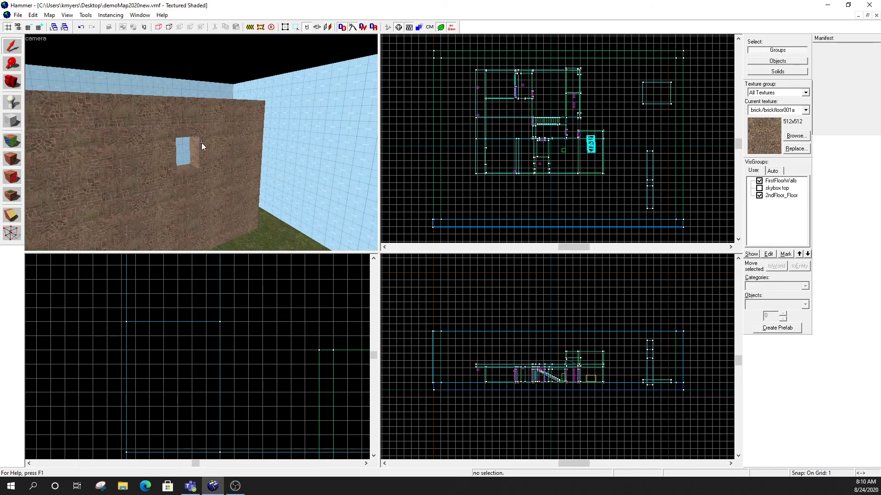